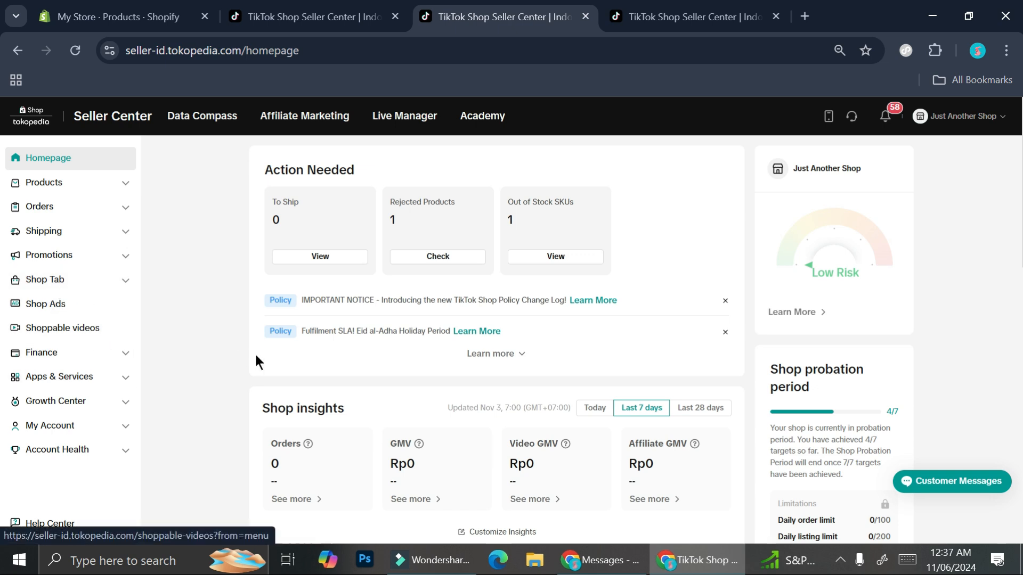
# Start creating a new product bundle from the shop's Product Bundles page and dismiss the announcement banners
pyautogui.click(133, 193)
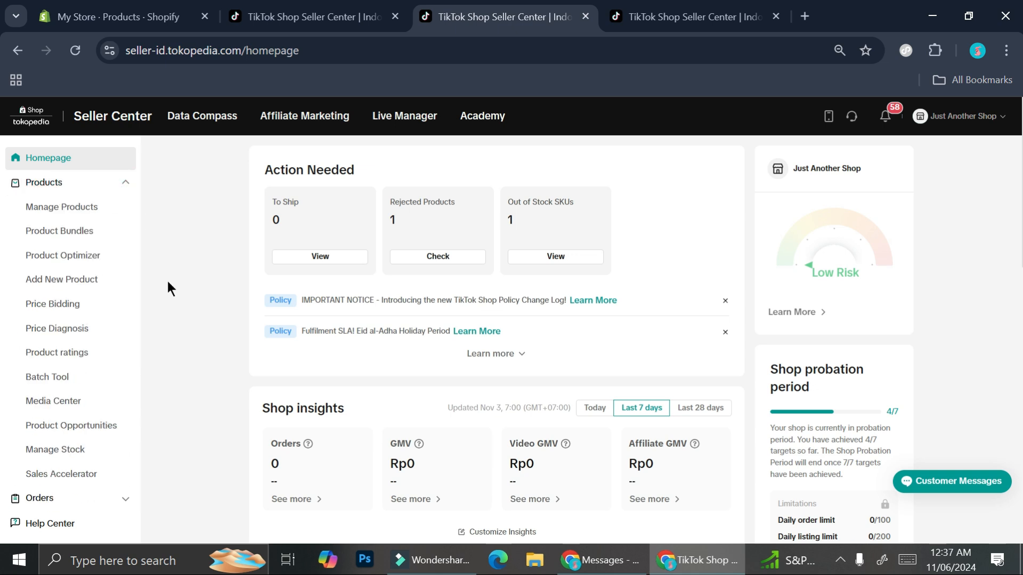
pyautogui.click(71, 239)
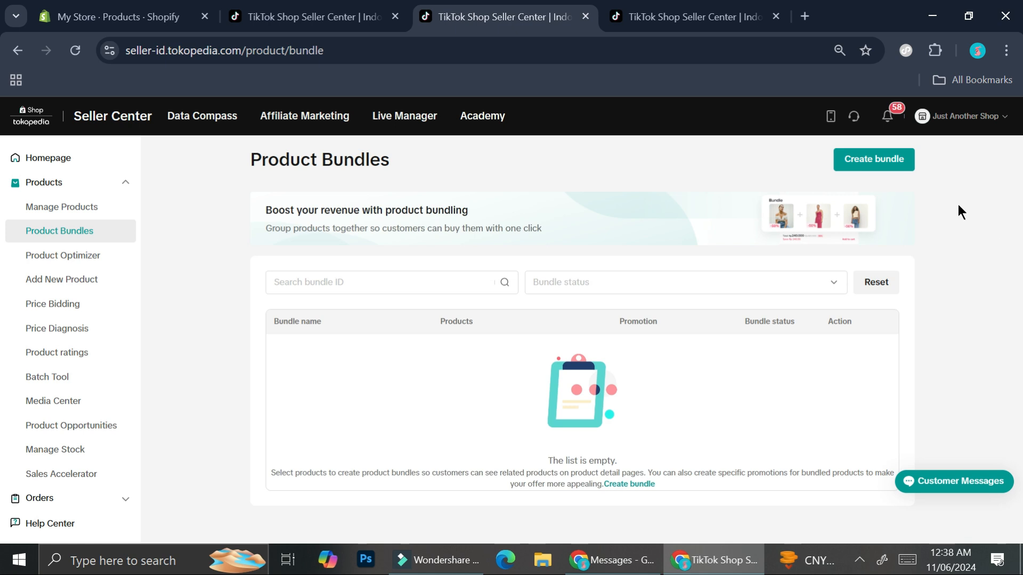
pyautogui.click(873, 168)
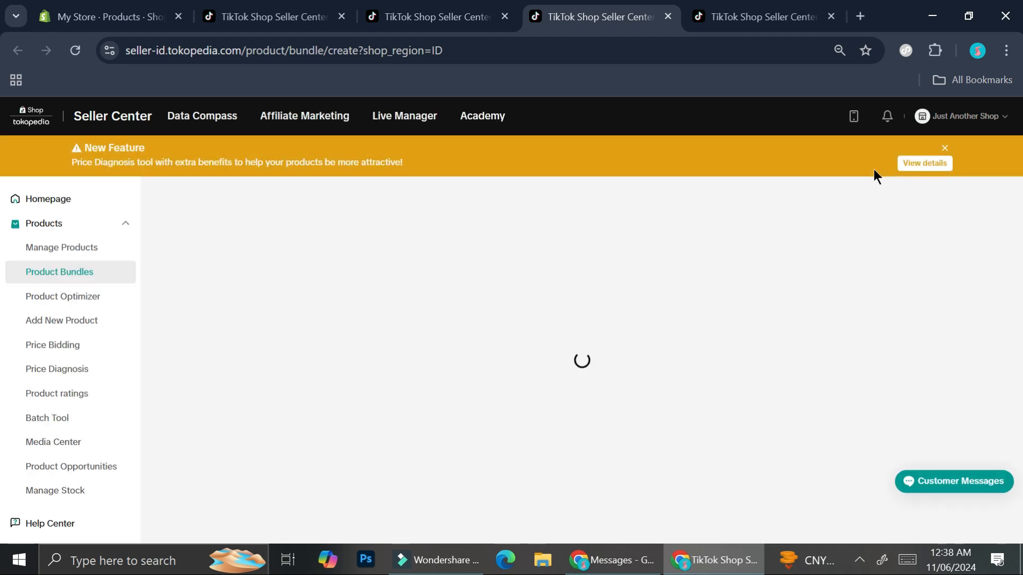
pyautogui.click(945, 149)
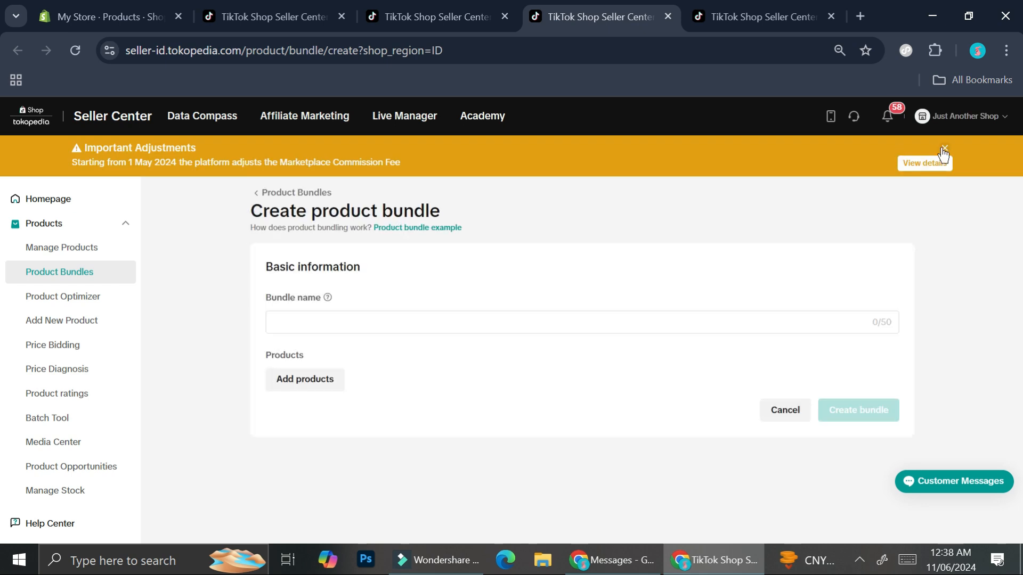
pyautogui.click(943, 148)
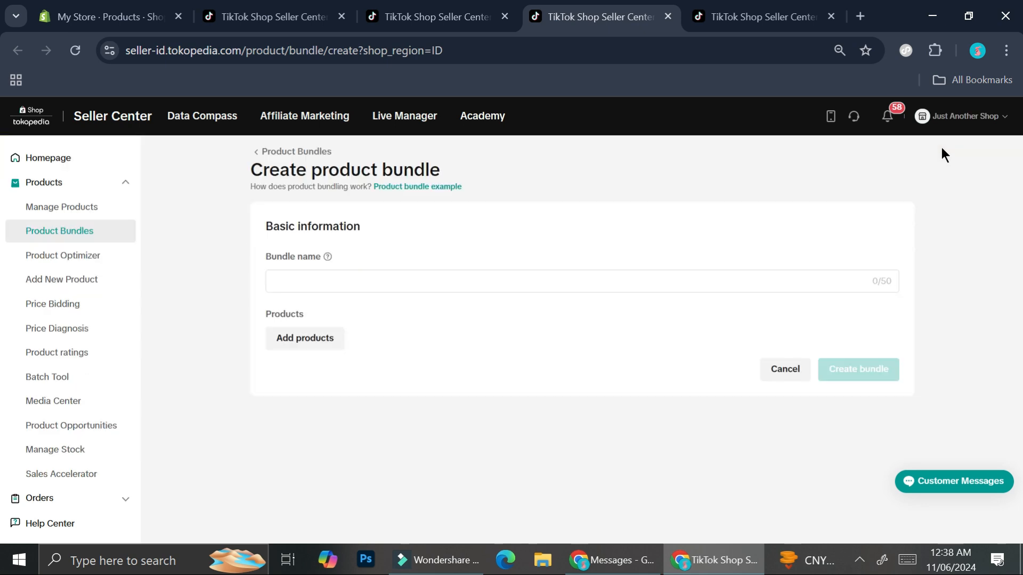
# Name the new product bundle "Bundle A"
pyautogui.click(437, 282)
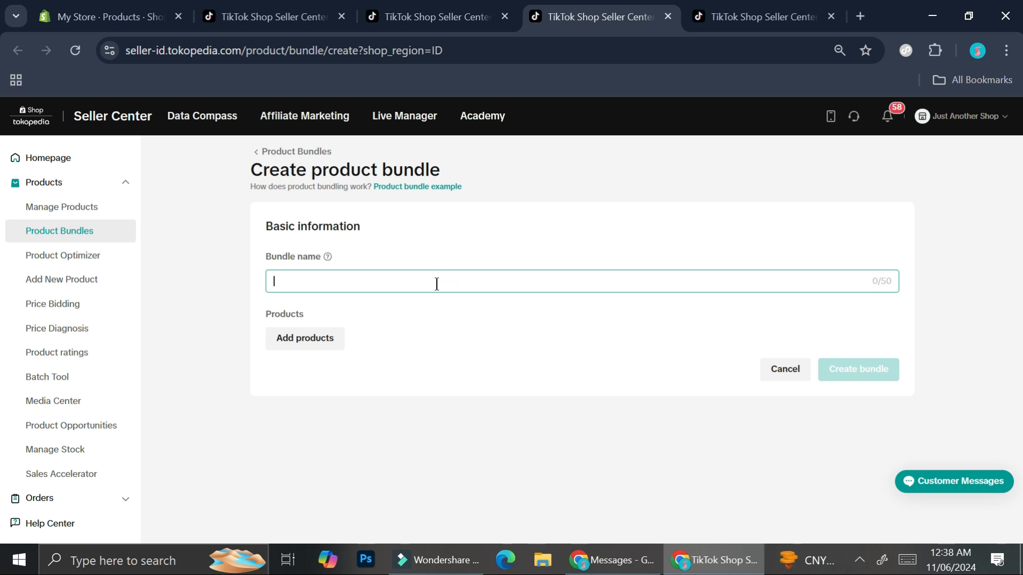
pyautogui.write('Budle A')
pyautogui.click(284, 282)
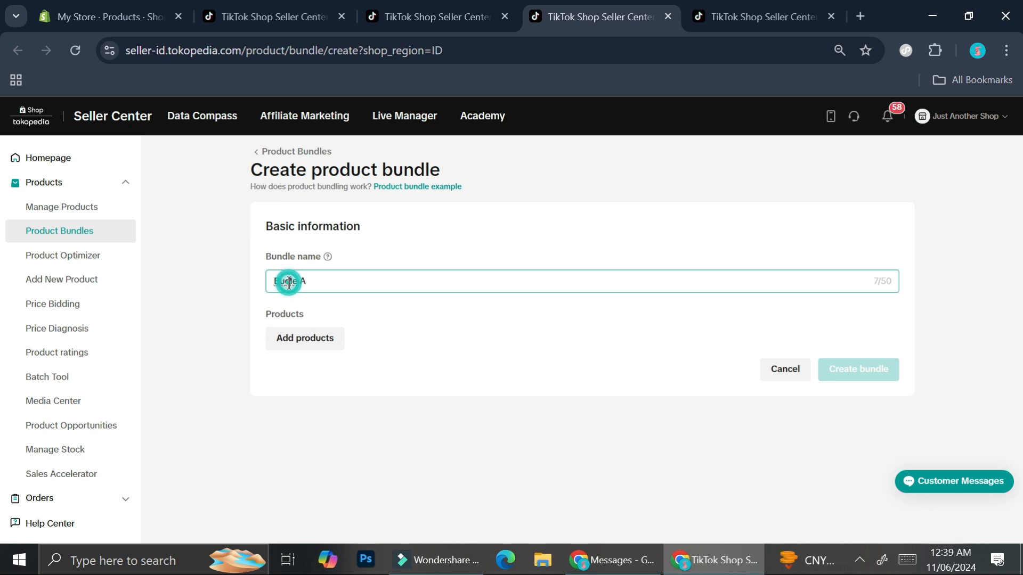
pyautogui.write('n')
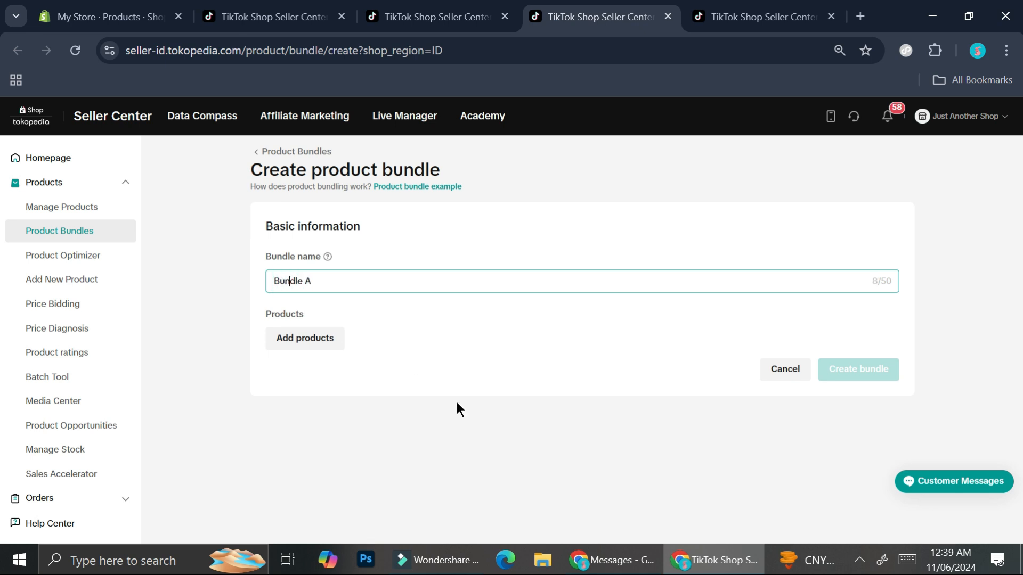
# Add the EBAY Beach Anklet Simple Multilayer Pearl Yoga and the Geometric Butterfly Pendant Butterfly Necklace Simple to the bundle
pyautogui.click(333, 337)
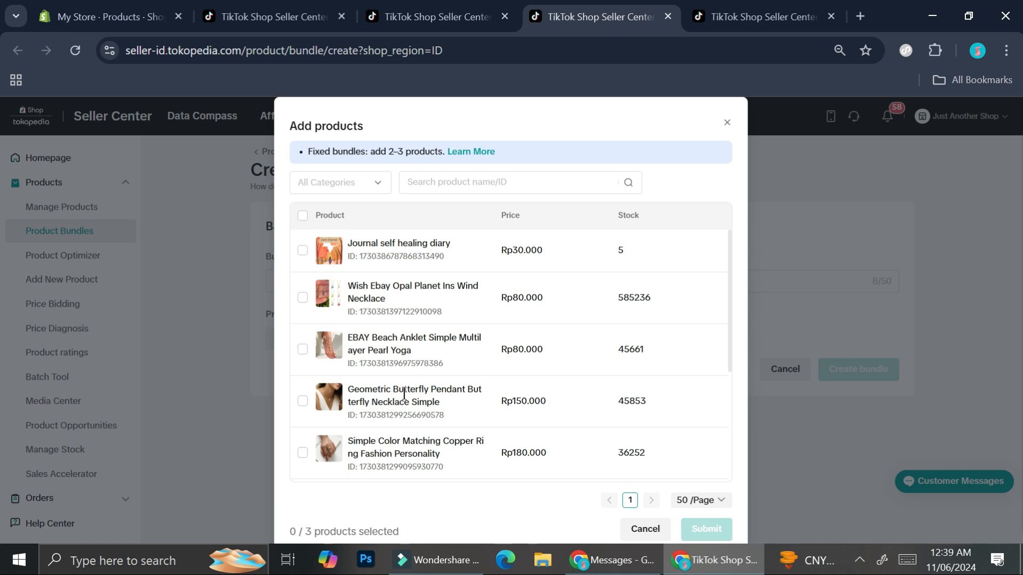
pyautogui.click(302, 349)
pyautogui.click(302, 403)
pyautogui.scroll(-2, 367, 381)
pyautogui.scroll(2, 355, 365)
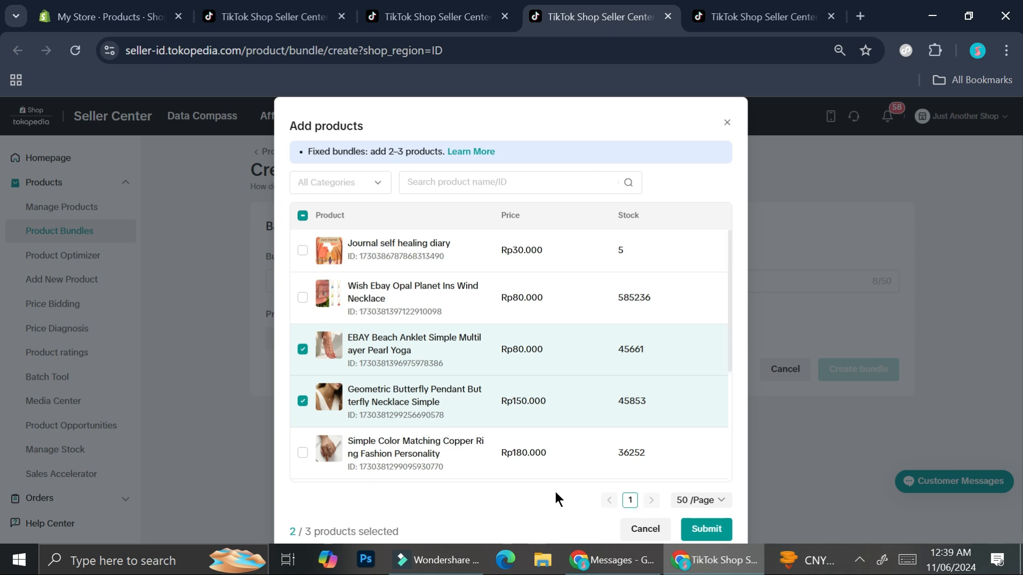
pyautogui.click(706, 529)
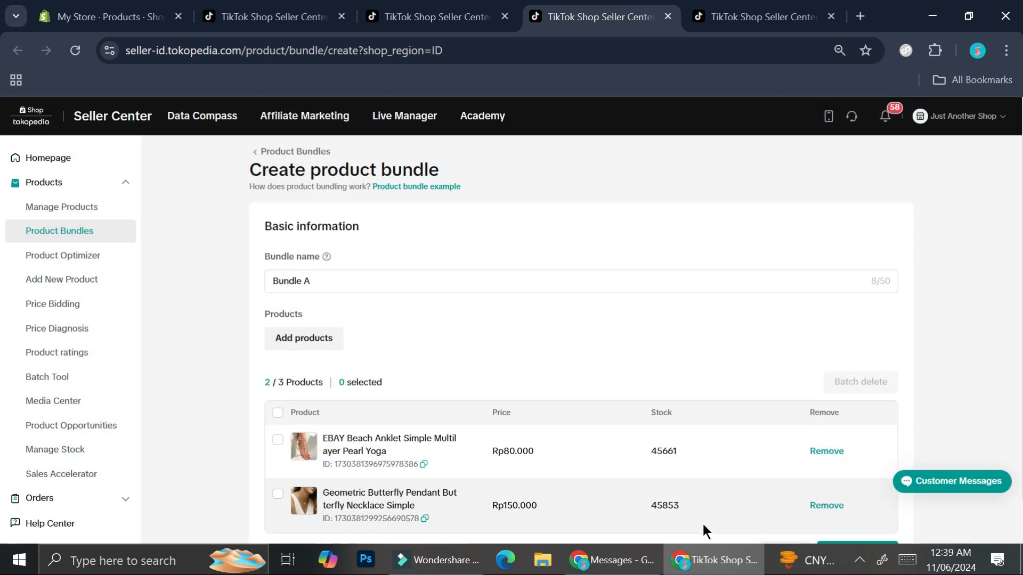
# Create the bundle, continue to setting its sales price, and dismiss the announcement banners on the Bundle Deal page
pyautogui.scroll(-1, 524, 376)
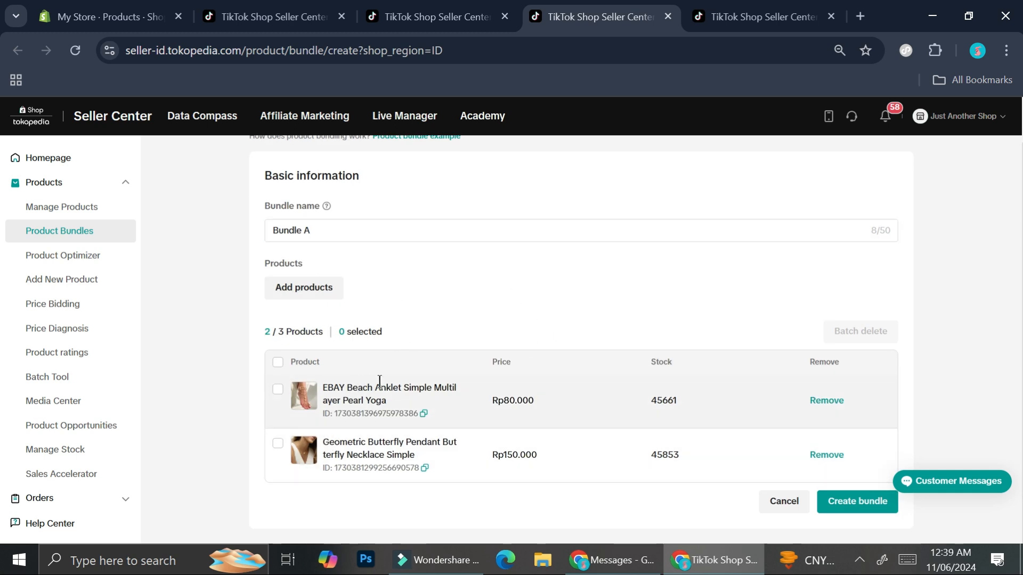
pyautogui.click(866, 502)
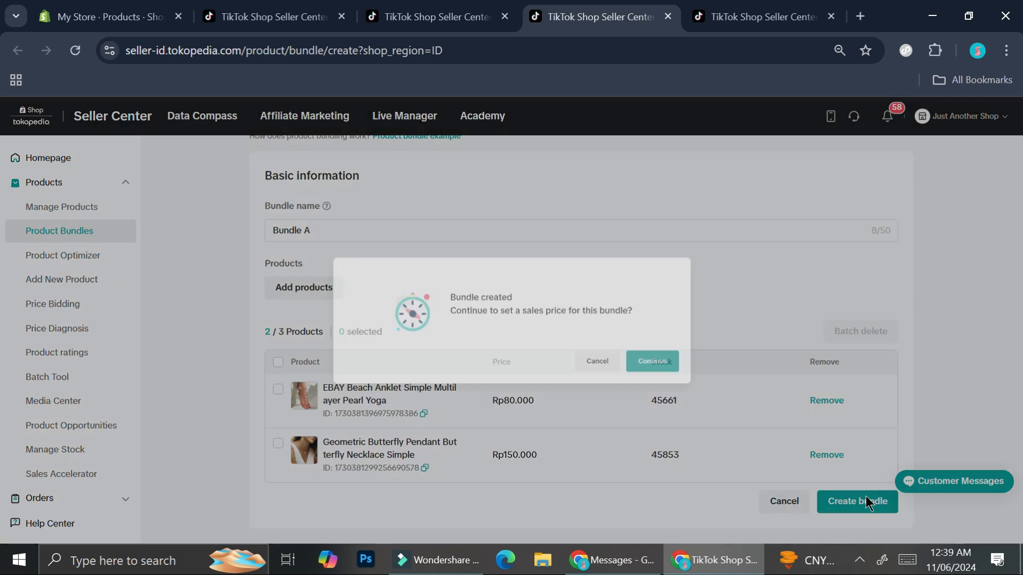
pyautogui.click(710, 375)
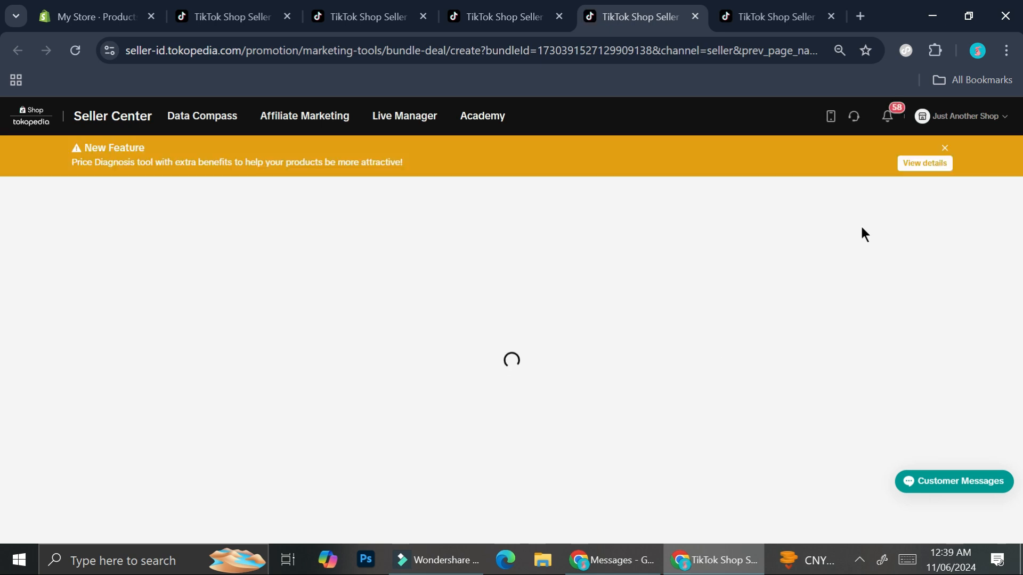
pyautogui.click(943, 149)
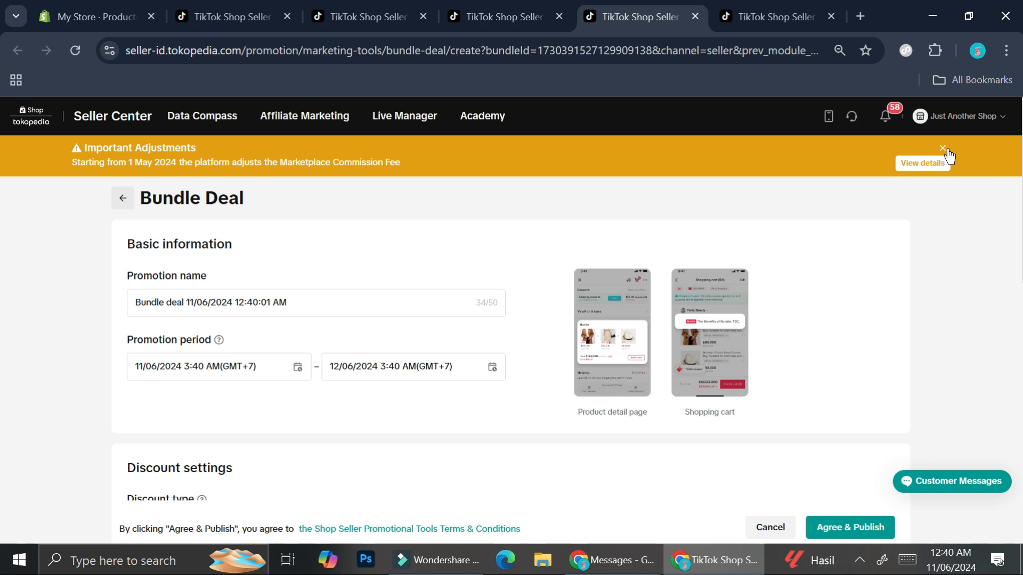
pyautogui.click(944, 149)
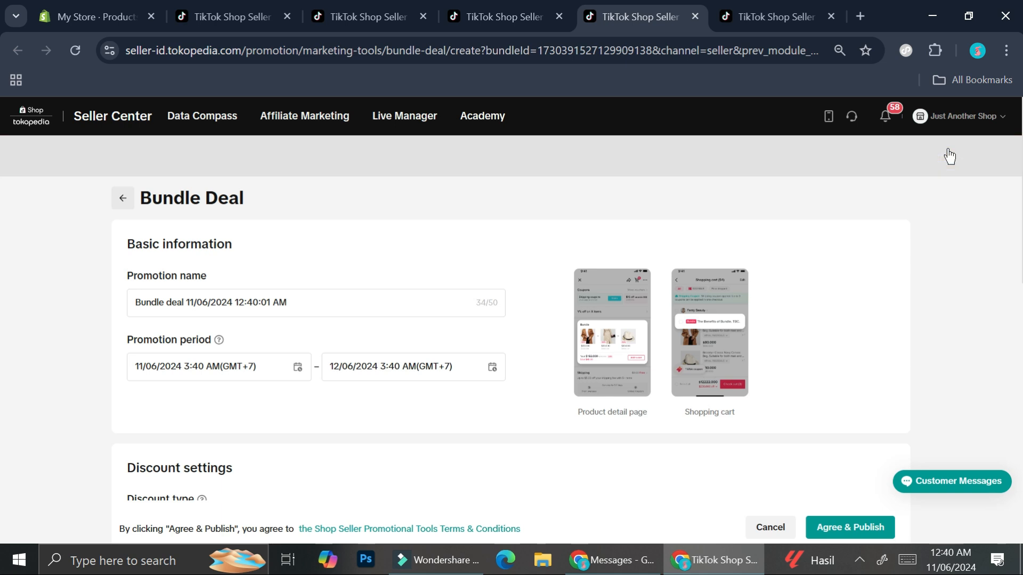
# Review the original prices and deal price fields of both products in the Bundle A deal
pyautogui.scroll(-9, 554, 292)
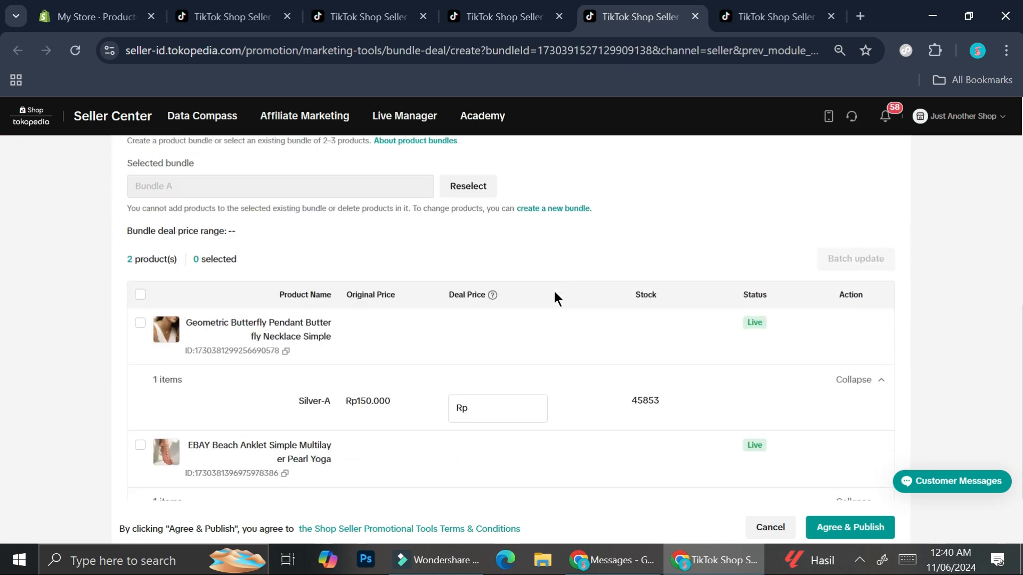
pyautogui.scroll(-3, 554, 292)
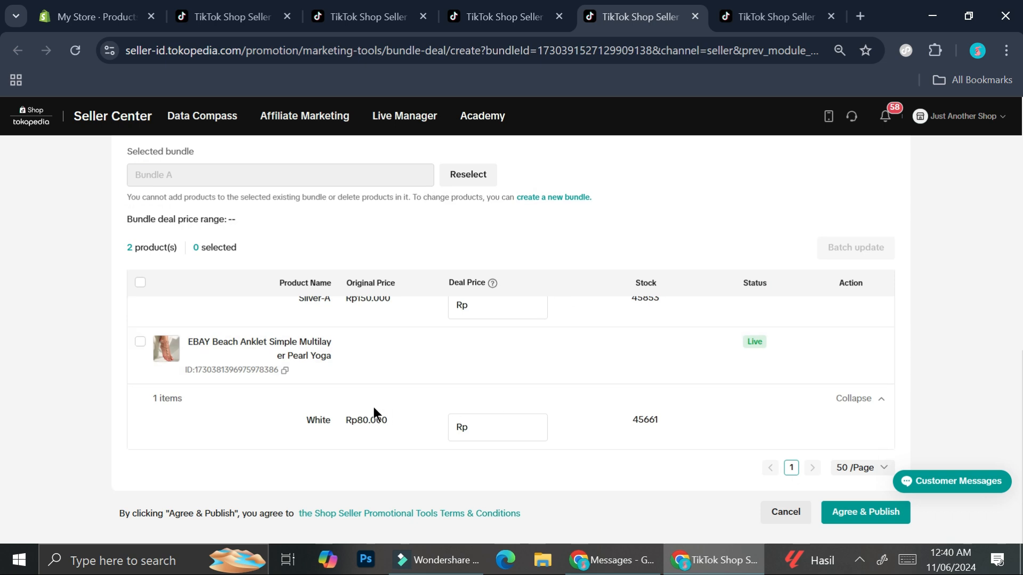
pyautogui.scroll(2, 372, 407)
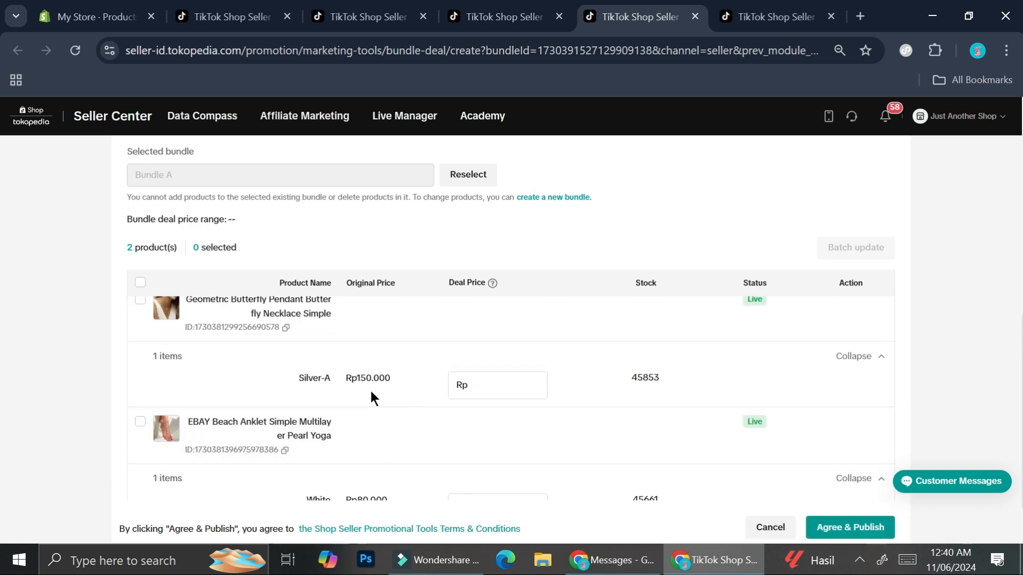
pyautogui.scroll(1, 378, 395)
pyautogui.scroll(-1, 381, 426)
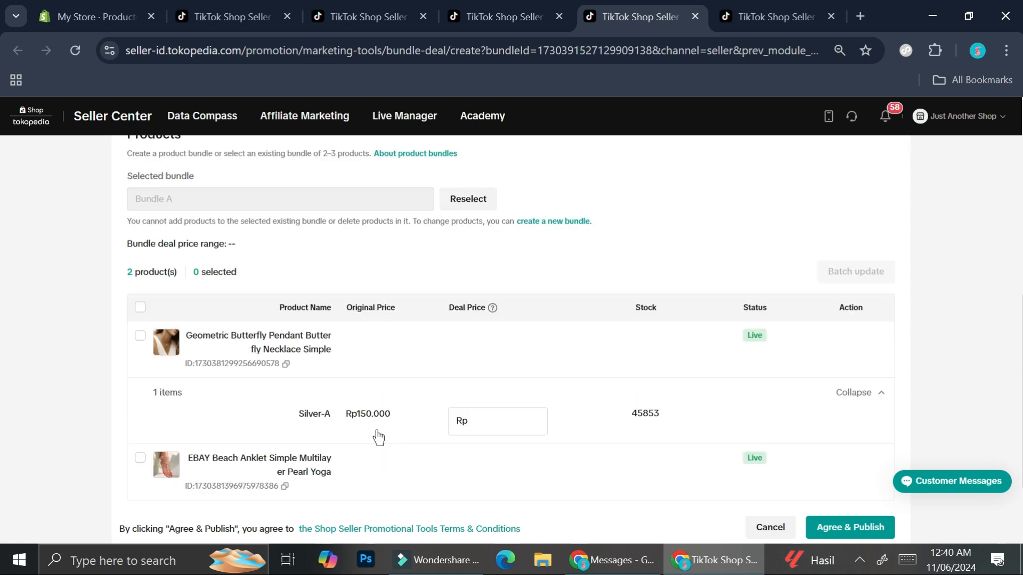
pyautogui.scroll(-2, 425, 429)
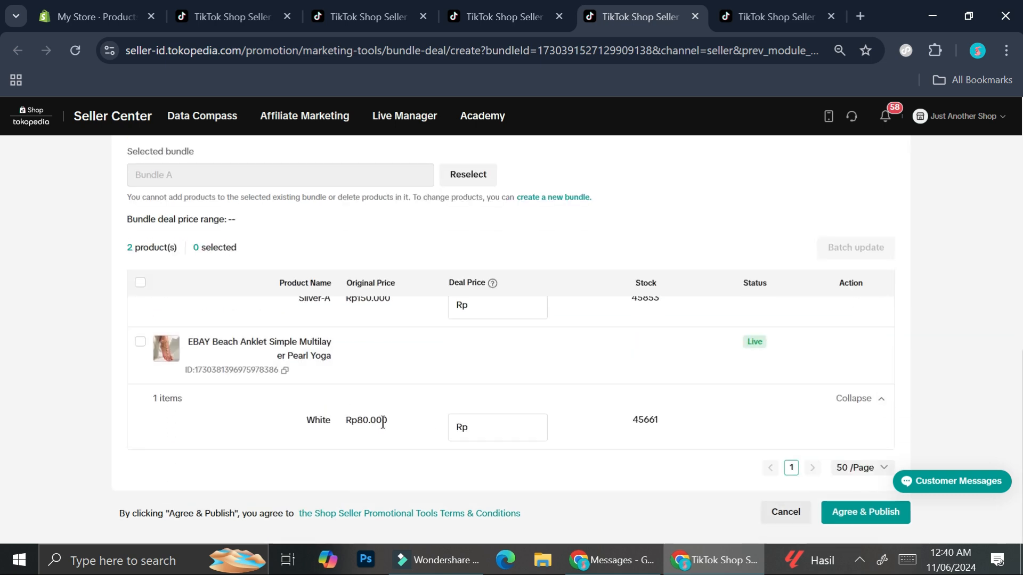
pyautogui.scroll(1, 408, 410)
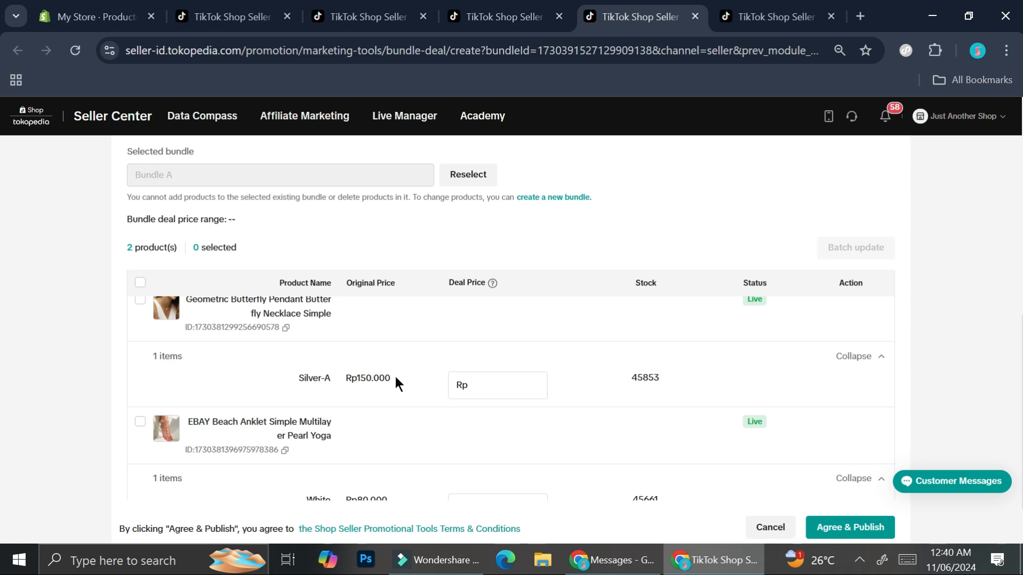
pyautogui.scroll(-1, 449, 397)
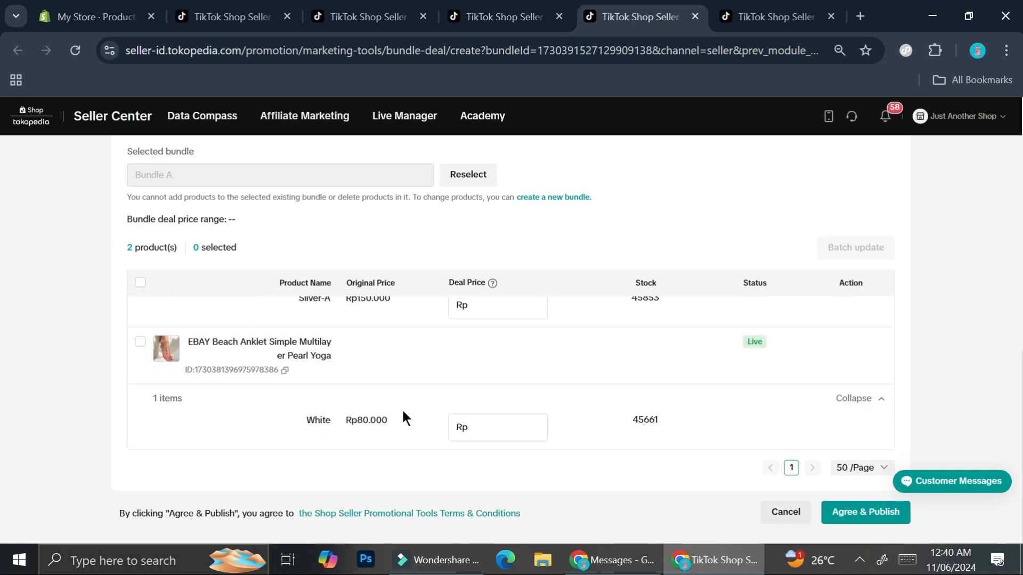
pyautogui.scroll(1, 441, 425)
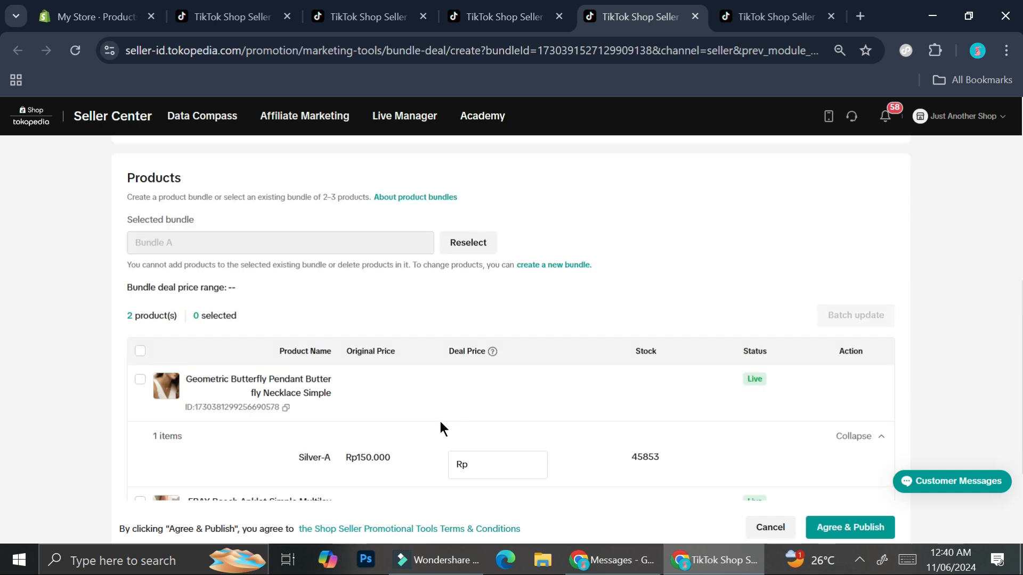
pyautogui.scroll(-1, 440, 425)
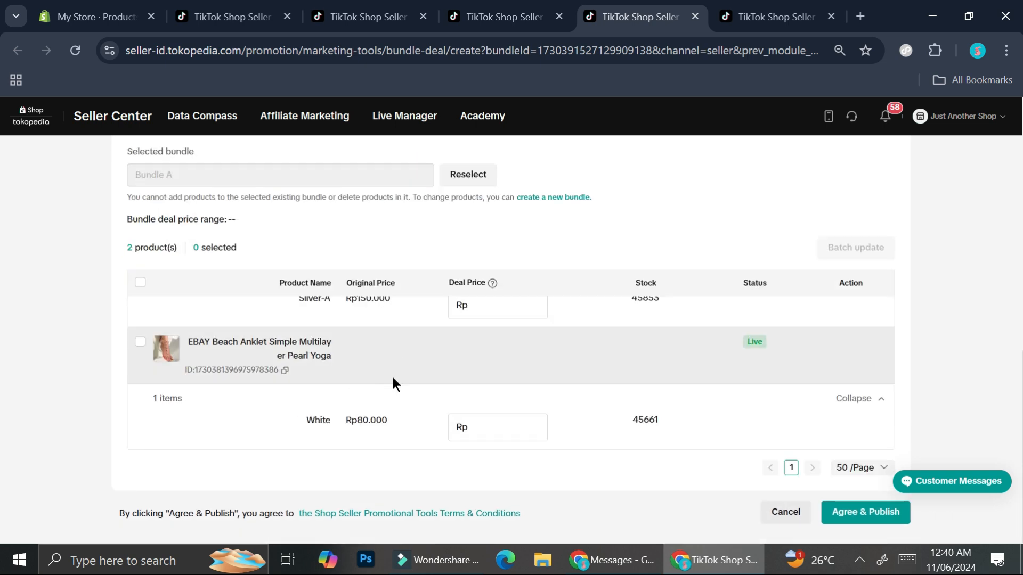
# Set the deal price of the Silver-A Geometric Butterfly necklace to Rp 145.000
pyautogui.click(501, 313)
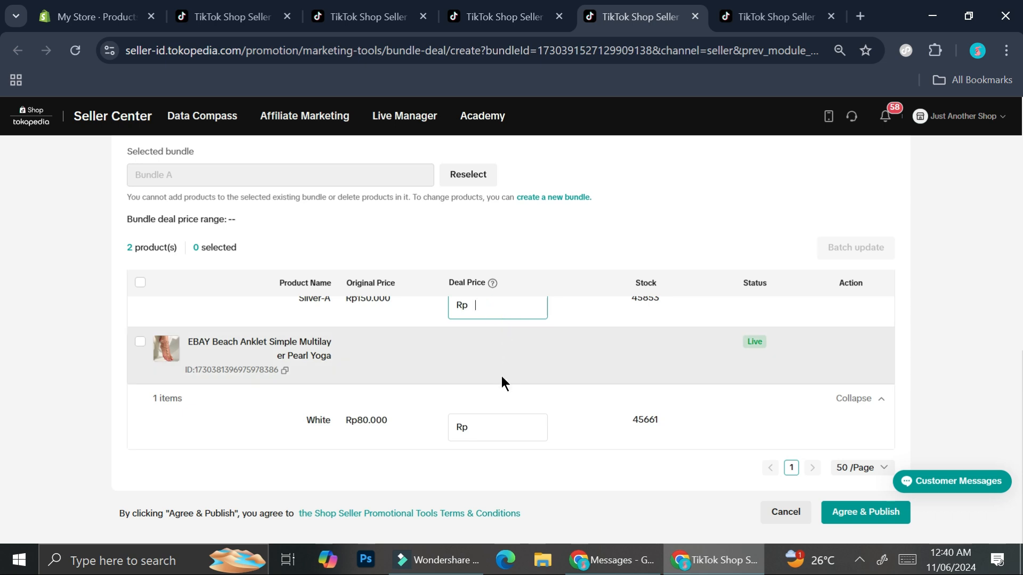
pyautogui.scroll(1, 501, 376)
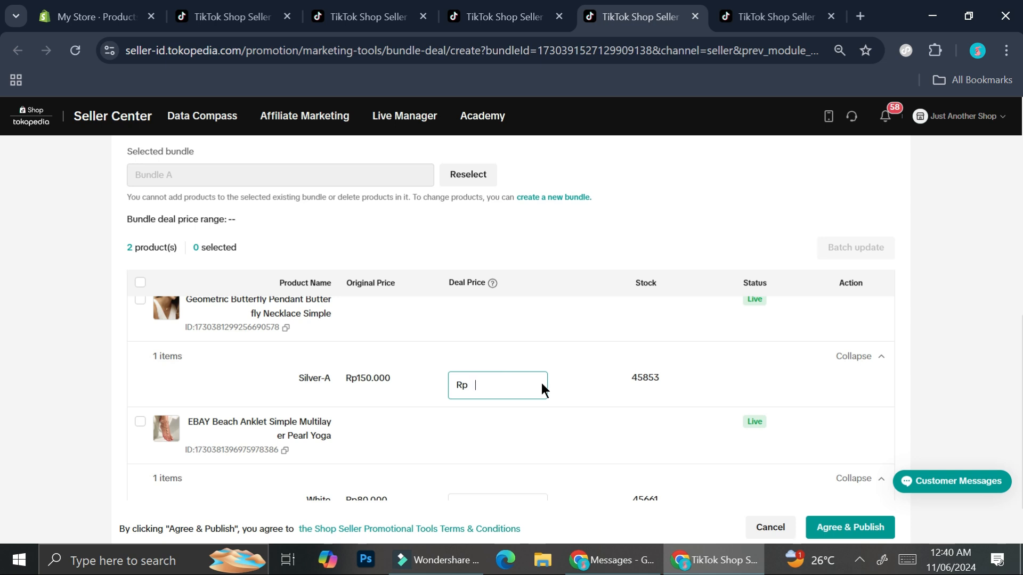
pyautogui.write('145.')
pyautogui.write('000')
# Set the deal price of the White EBAY Beach Anklet to Rp 75.000 and agree to publish the bundle deal
pyautogui.scroll(-2, 541, 383)
pyautogui.click(498, 426)
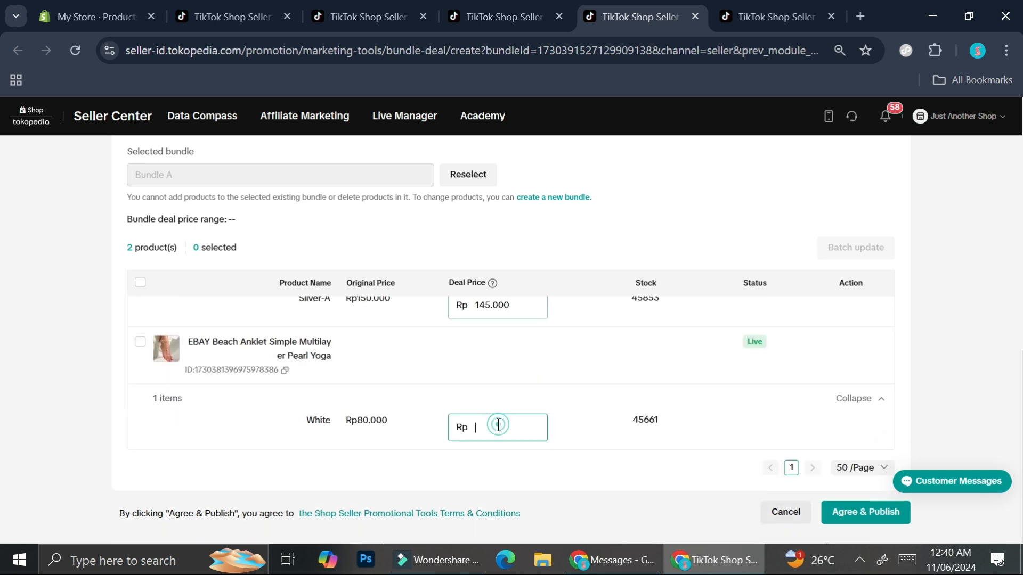
pyautogui.write('750000')
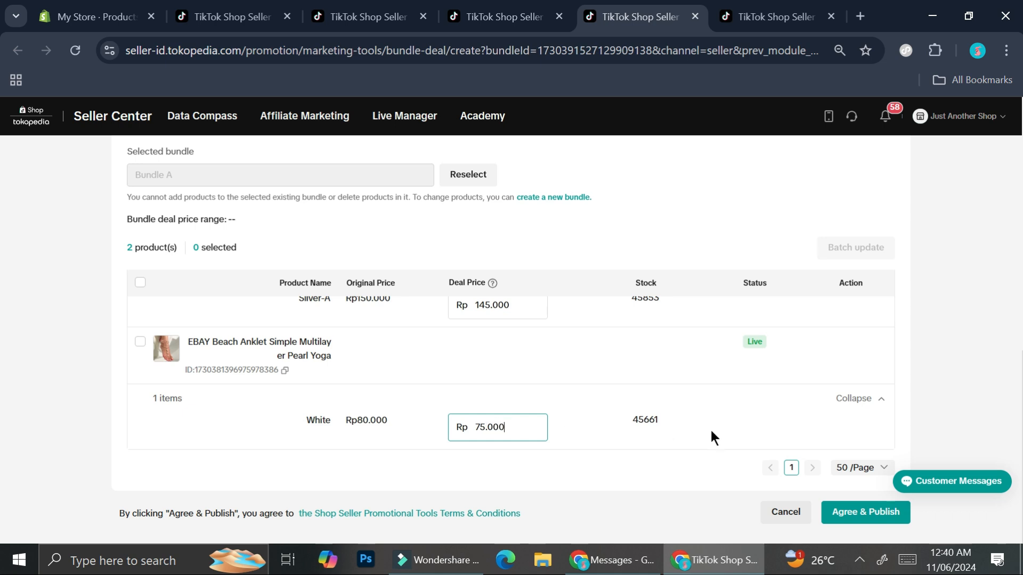
pyautogui.click(864, 511)
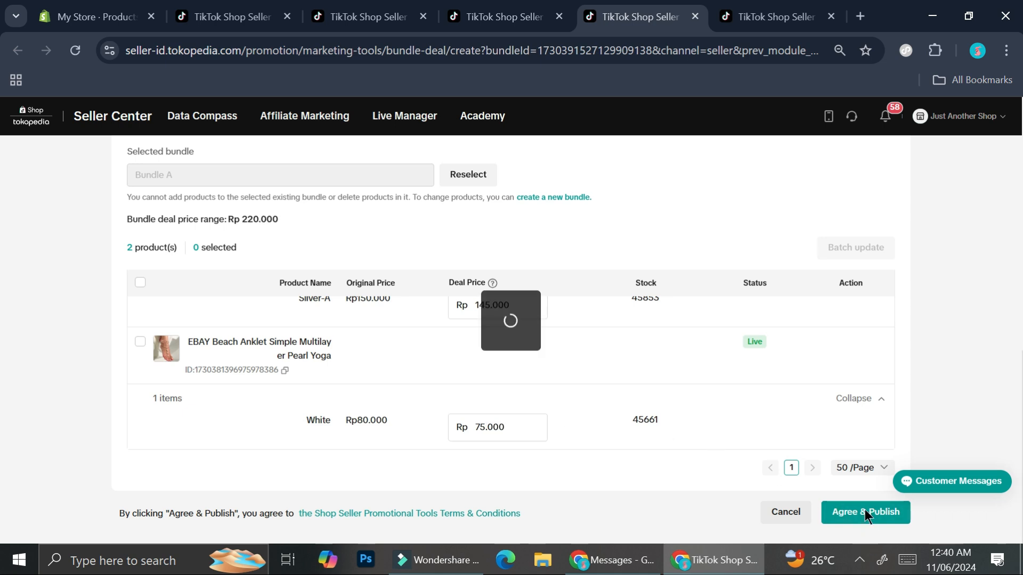